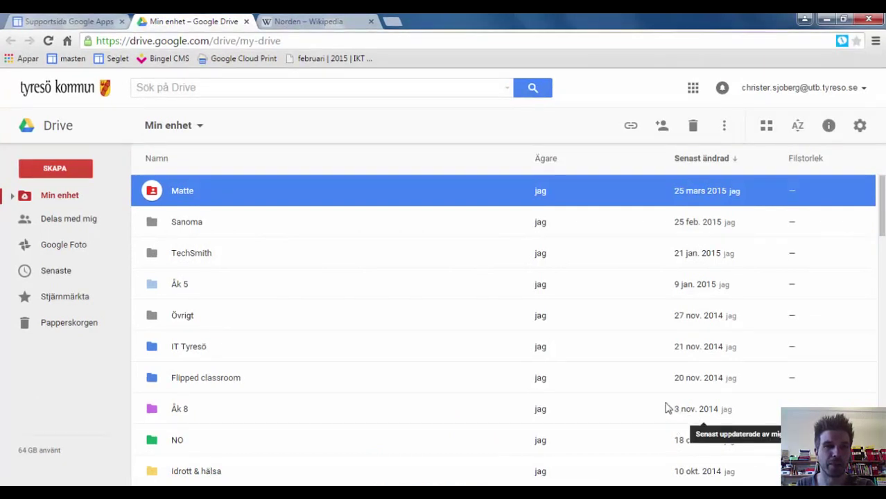
- Create a new blank Google Sheets spreadsheet from Drive's SKAPA menu, then view the Norden article
{"action": "left_click", "coordinate": [52, 171]}
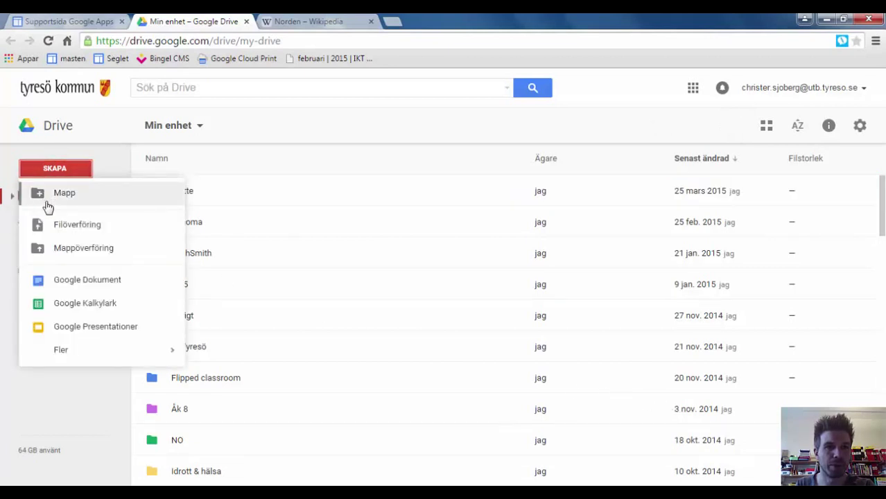
{"action": "left_click", "coordinate": [100, 311]}
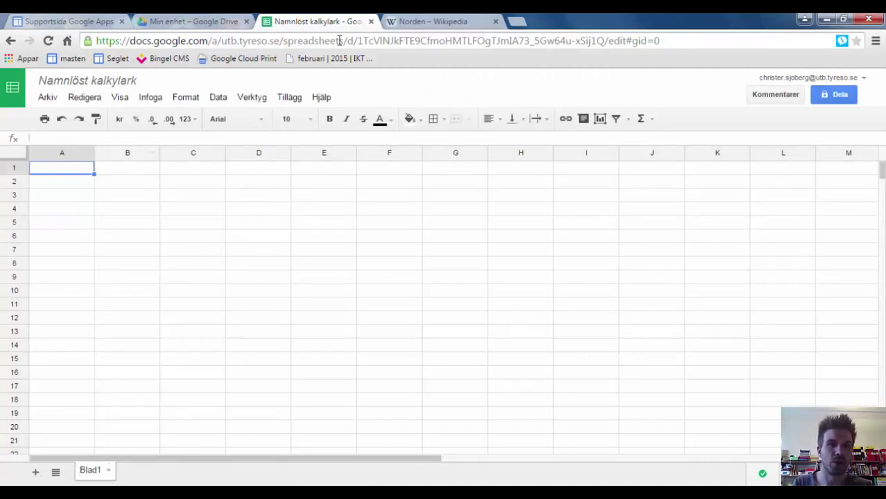
{"action": "left_click", "coordinate": [438, 22]}
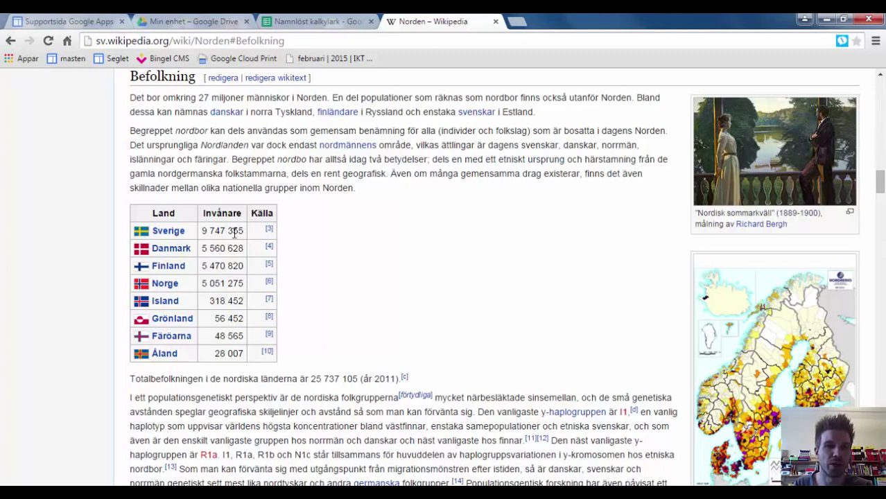
- Return from the Wikipedia Norden population table to the untitled spreadsheet
{"action": "left_click", "coordinate": [301, 28]}
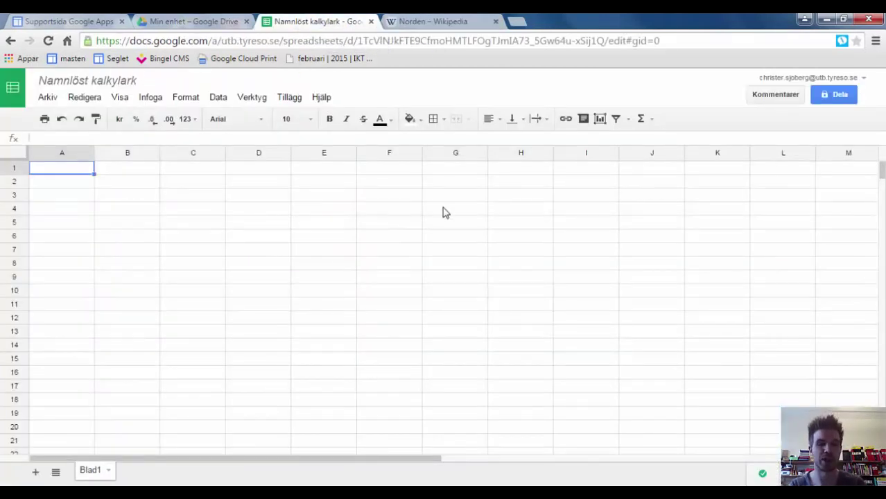
- Enter Sverige 9740000 and Danmark 5560000 in rows 1–2 of columns A–B
{"action": "type", "text": "Sverige"}
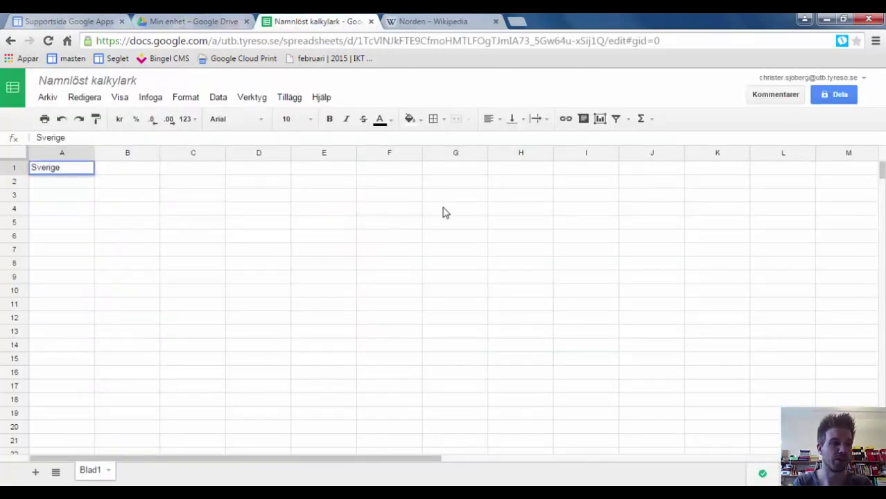
{"action": "key", "text": "Tab"}
{"action": "type", "text": "9"}
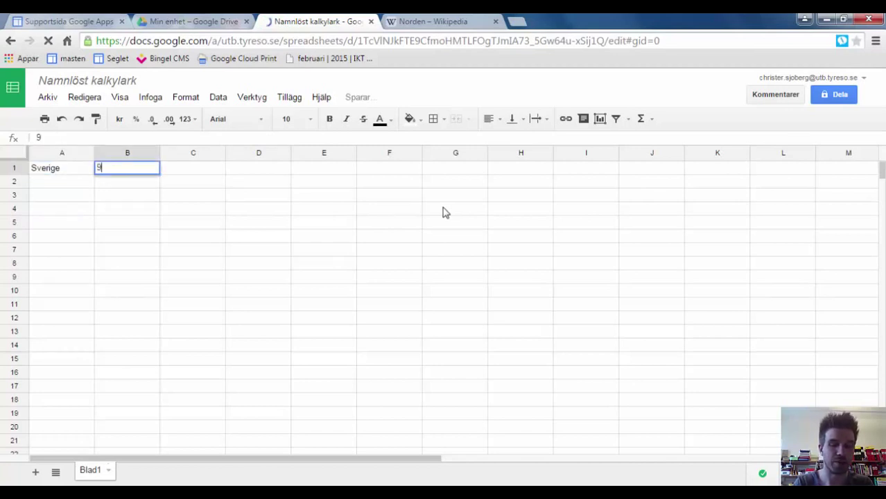
{"action": "type", "text": "7"}
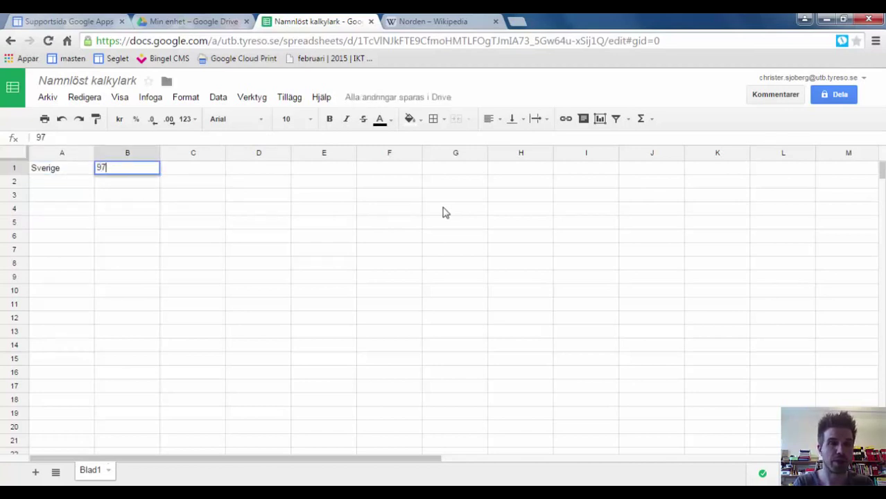
{"action": "type", "text": "40000"}
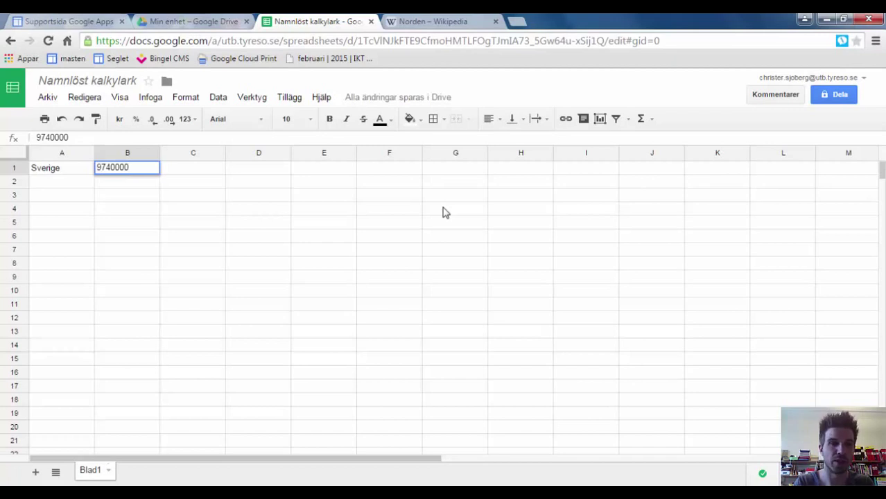
{"action": "key", "text": "Return"}
{"action": "type", "text": "Dan"}
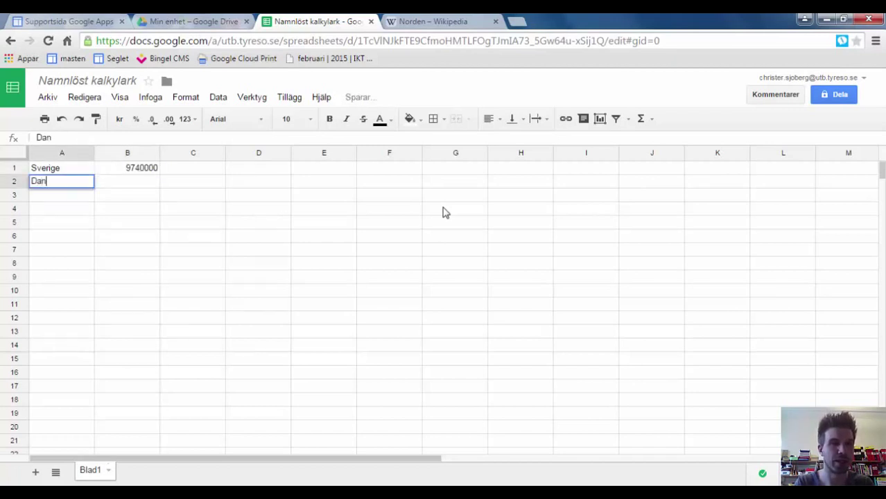
{"action": "type", "text": "mark"}
{"action": "key", "text": "Tab"}
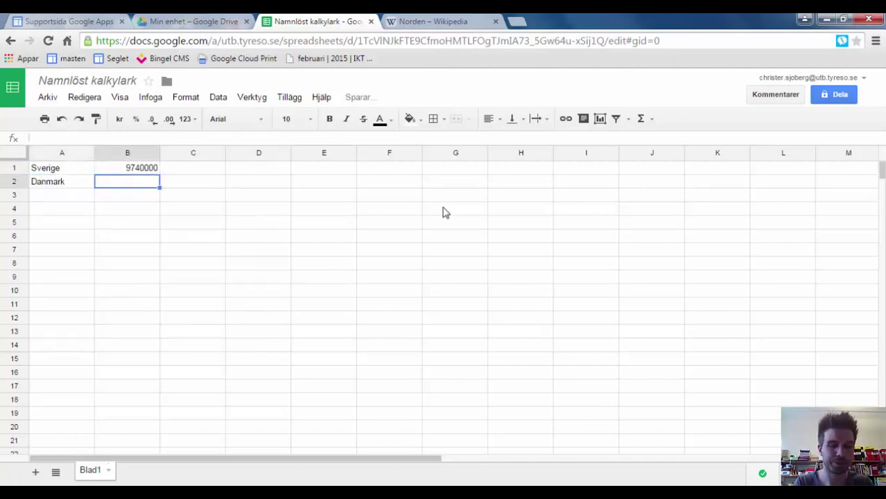
{"action": "type", "text": "5"}
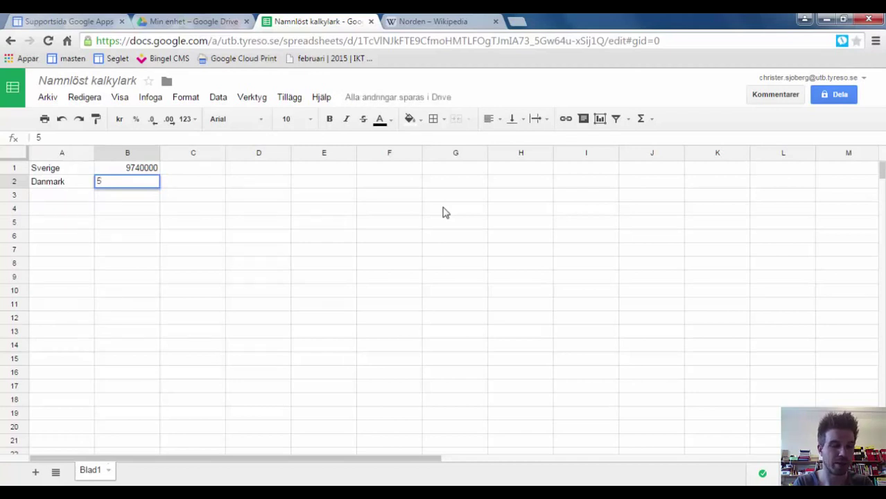
{"action": "type", "text": "56000"}
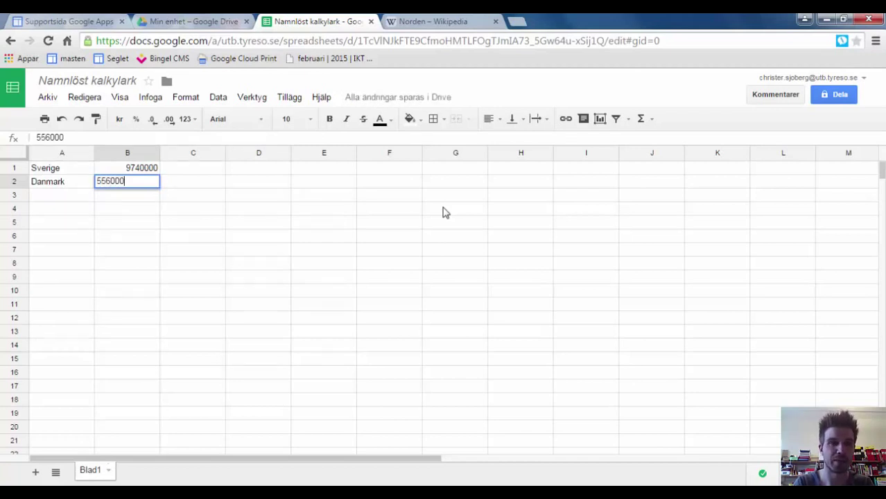
{"action": "type", "text": "0"}
{"action": "key", "text": "Return"}
- Enter Finland 5470000 and Norge 5051000 in rows 3–4 of columns A–B
{"action": "type", "text": "N"}
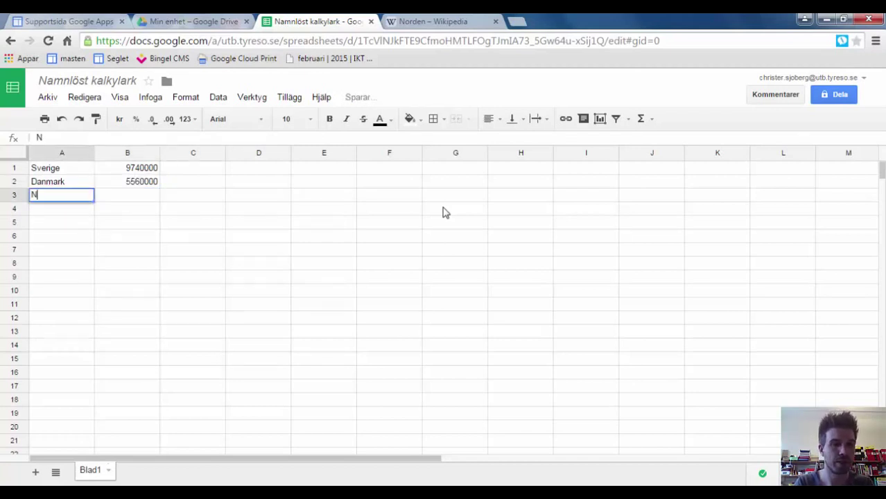
{"action": "key", "text": "BackSpace"}
{"action": "type", "text": "Finla"}
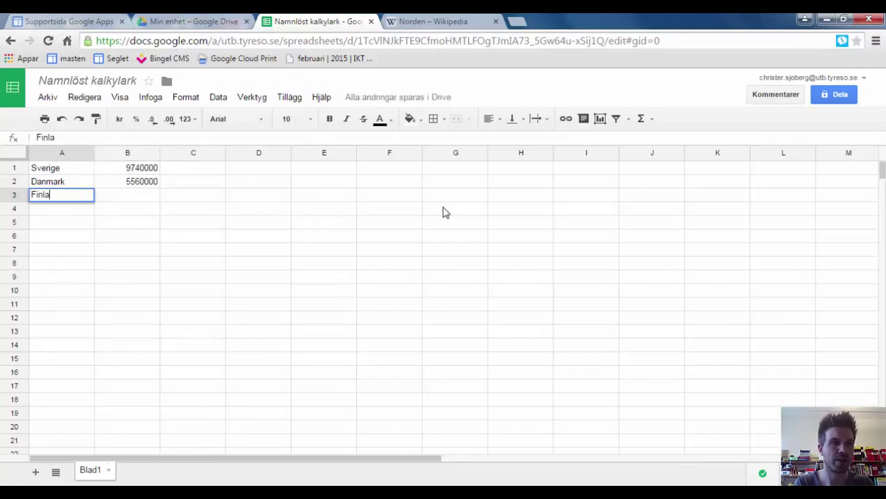
{"action": "type", "text": "nd"}
{"action": "key", "text": "Tab"}
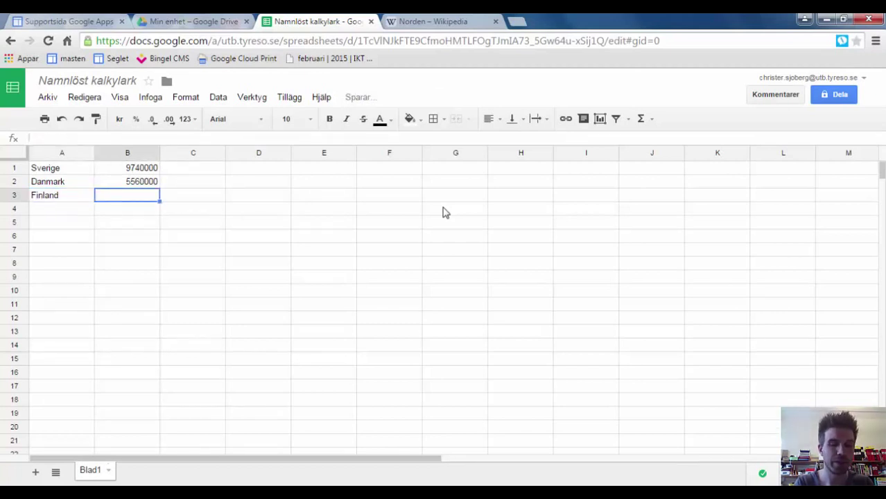
{"action": "type", "text": "5470"}
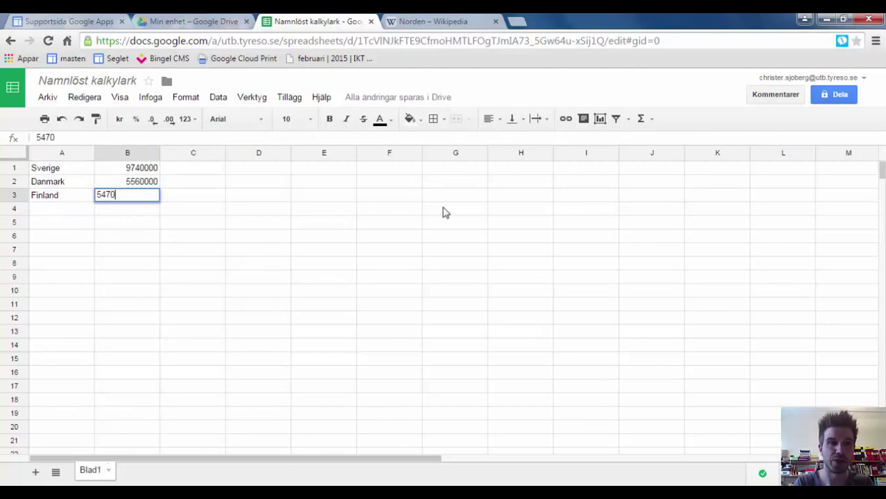
{"action": "type", "text": "000"}
{"action": "key", "text": "Return"}
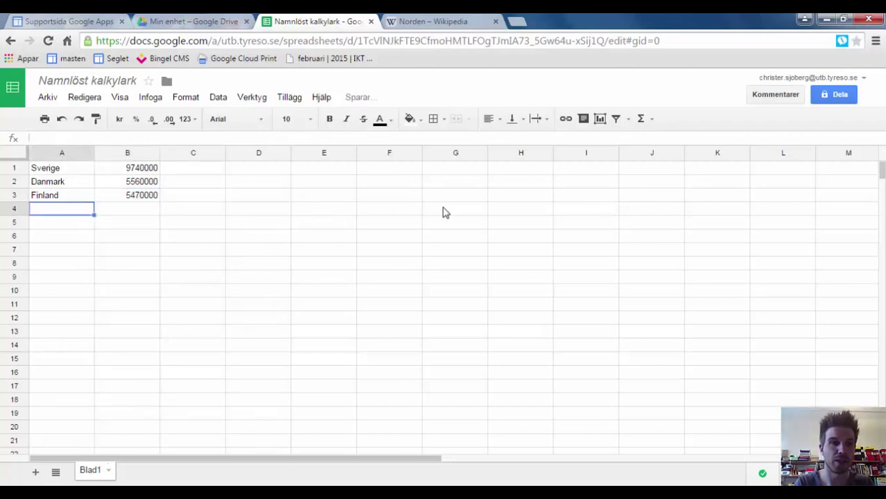
{"action": "type", "text": "Norge"}
{"action": "key", "text": "Tab"}
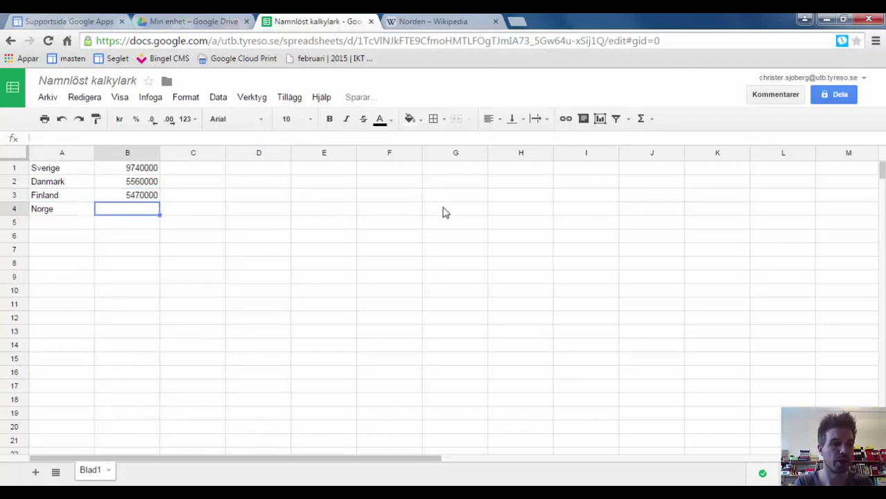
{"action": "type", "text": "5"}
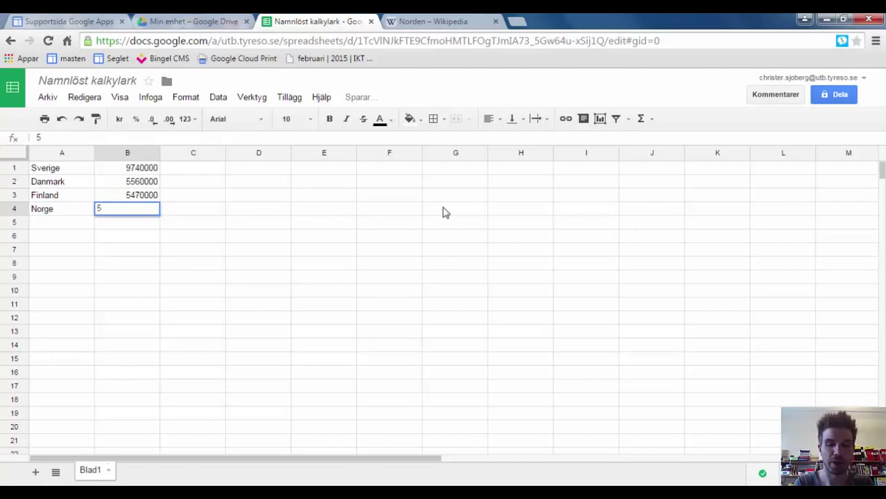
{"action": "type", "text": "05100"}
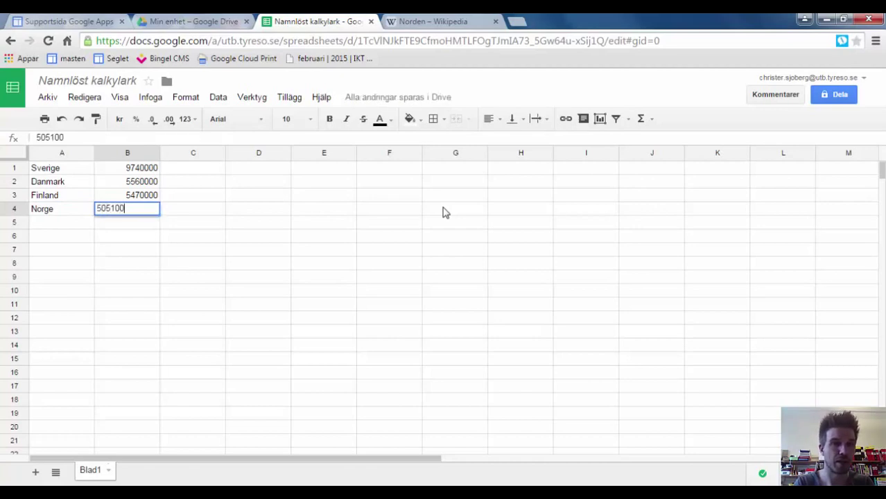
{"action": "type", "text": "0"}
{"action": "key", "text": "Return"}
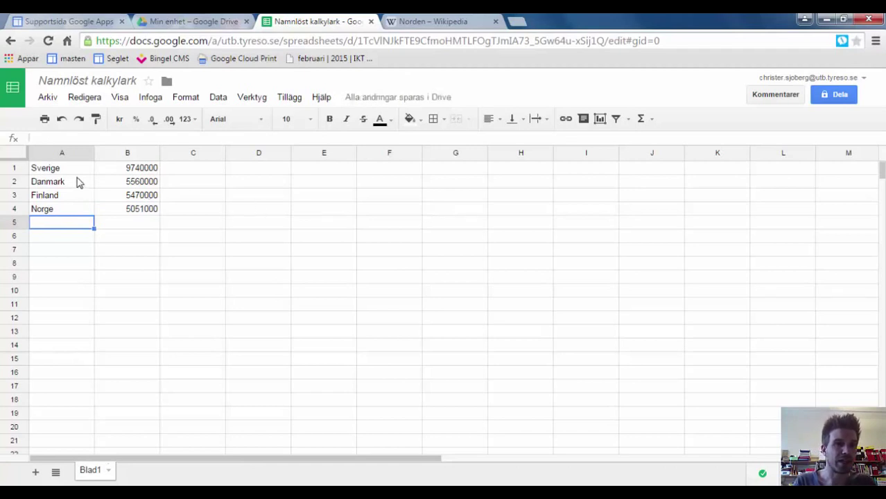
- Chart A1:B4, compare column, pie and line previews, and choose a pie chart
{"action": "left_click_drag", "start_coordinate": [76, 173], "coordinate": [123, 212]}
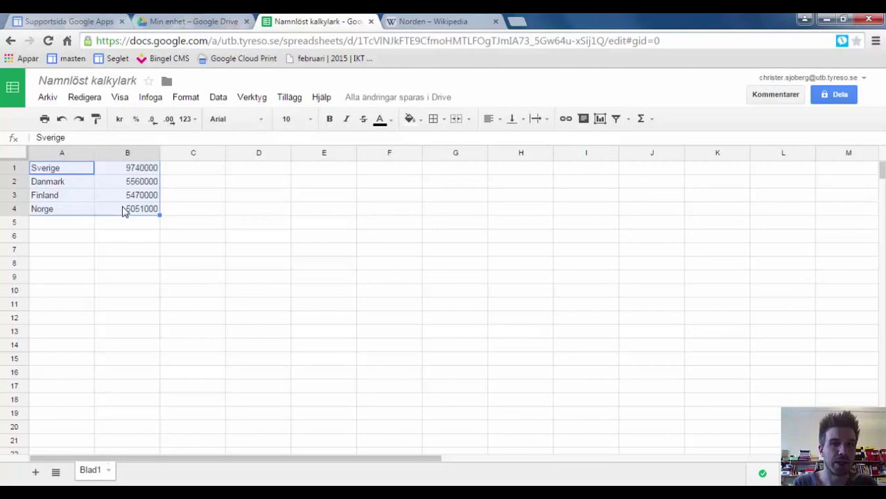
{"action": "left_click", "coordinate": [600, 121]}
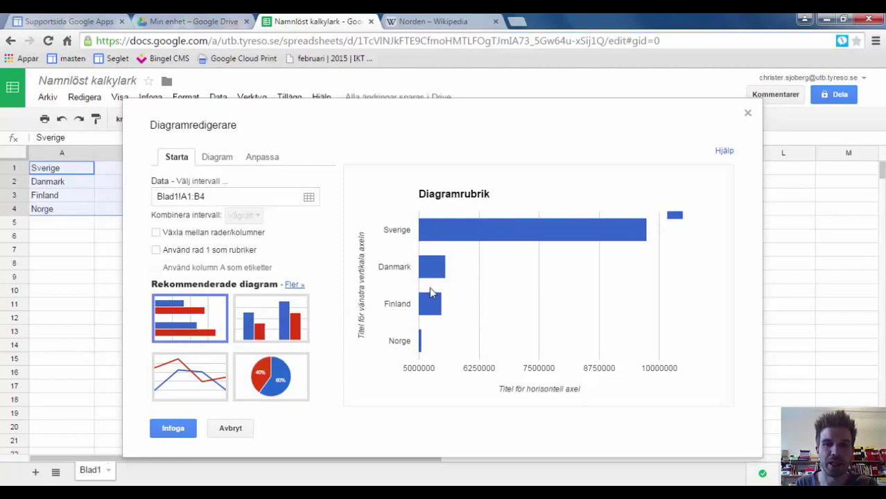
{"action": "left_click", "coordinate": [284, 324]}
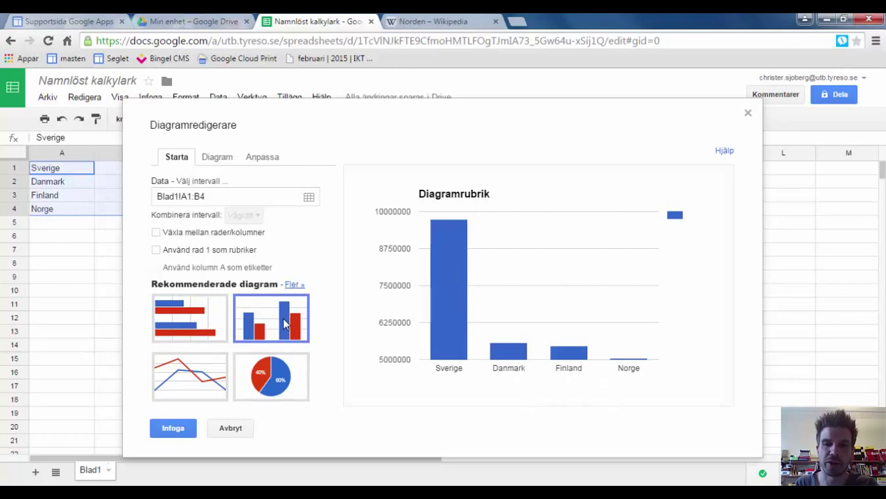
{"action": "left_click", "coordinate": [282, 391]}
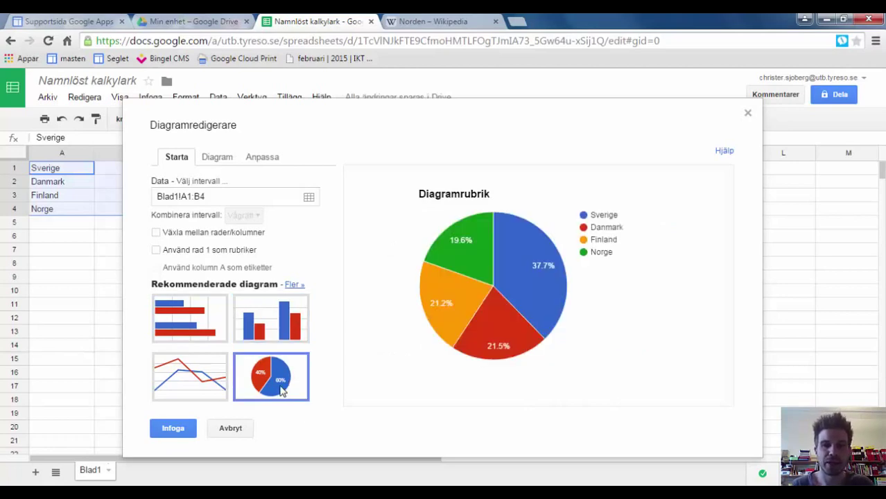
{"action": "left_click", "coordinate": [212, 390]}
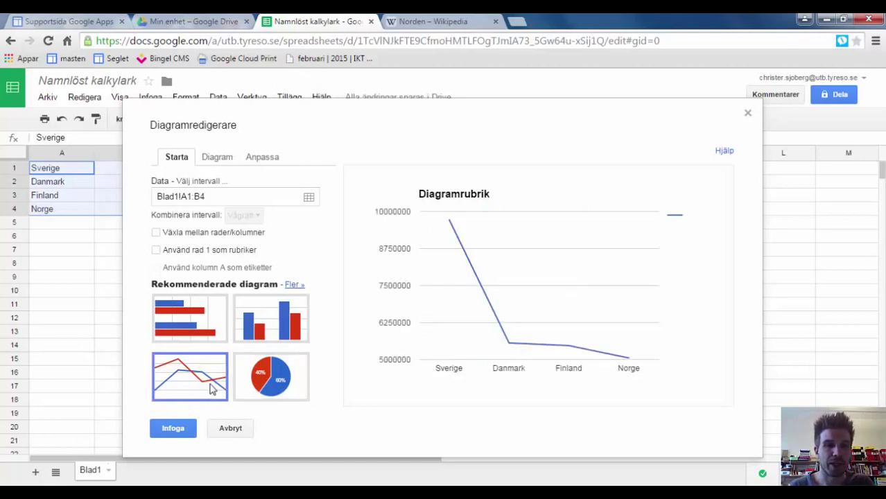
{"action": "left_click", "coordinate": [286, 335]}
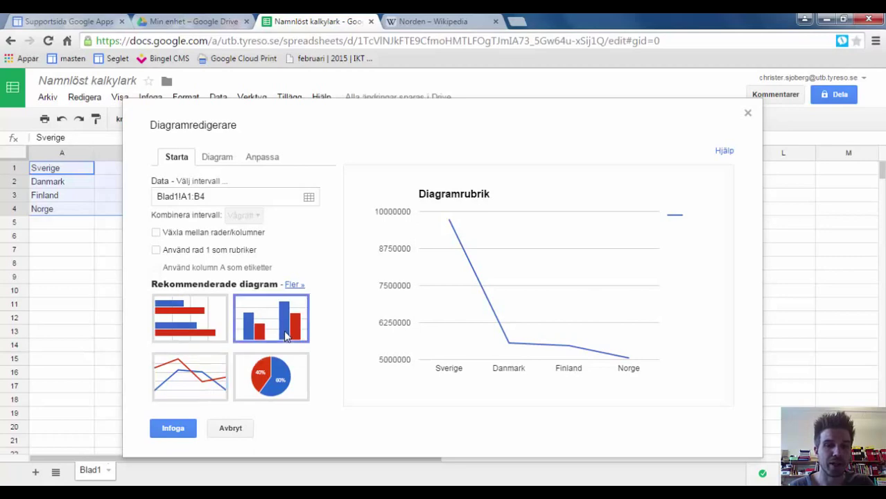
{"action": "left_click", "coordinate": [282, 379]}
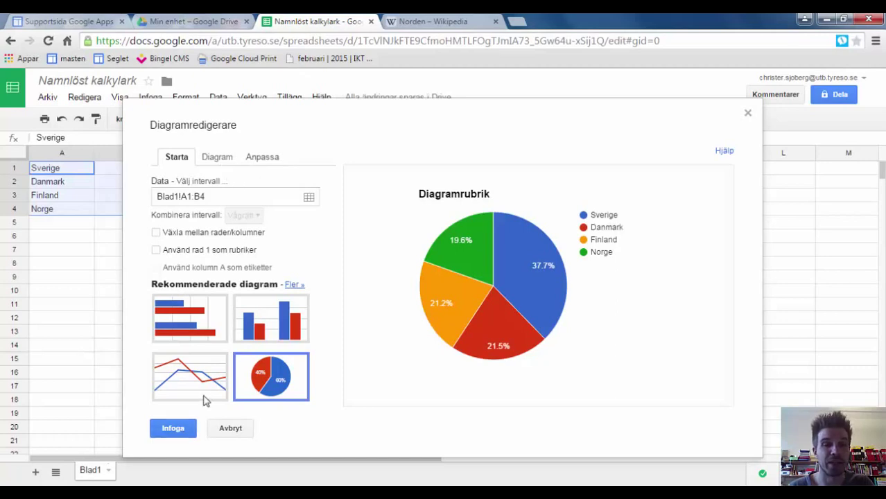
- Insert the pie chart and colour its Sverige slice purple
{"action": "left_click", "coordinate": [186, 435]}
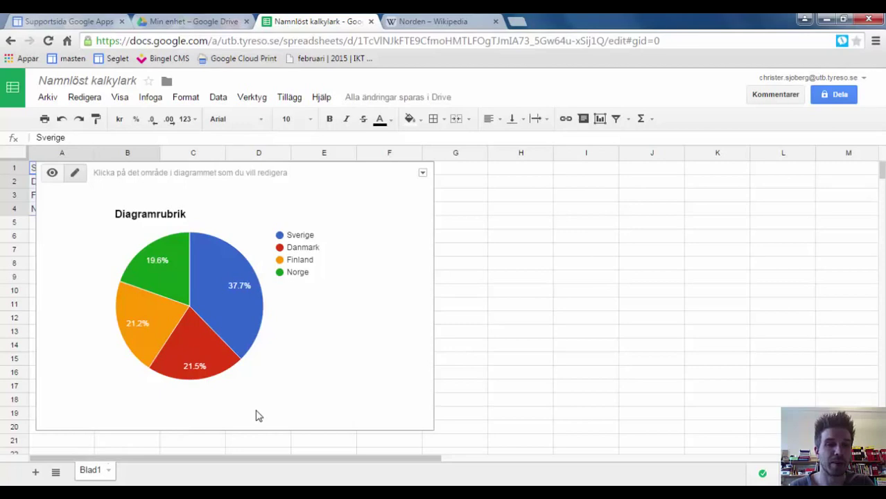
{"action": "left_click", "coordinate": [215, 275]}
{"action": "left_click", "coordinate": [214, 261]}
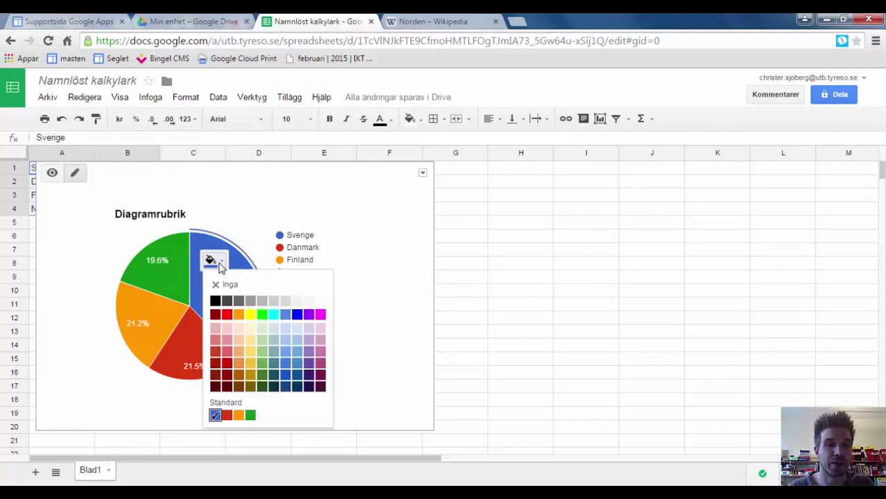
{"action": "left_click", "coordinate": [307, 317]}
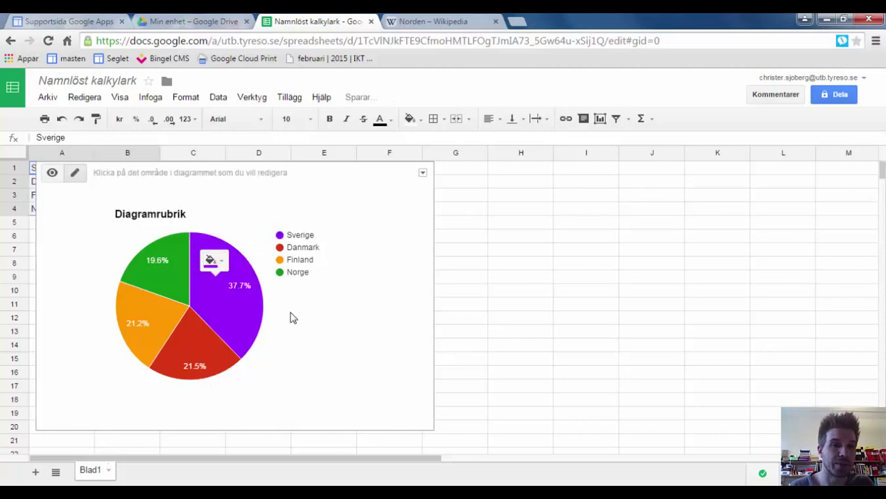
- Title the pie chart 'Befolkning'
{"action": "left_click", "coordinate": [159, 221]}
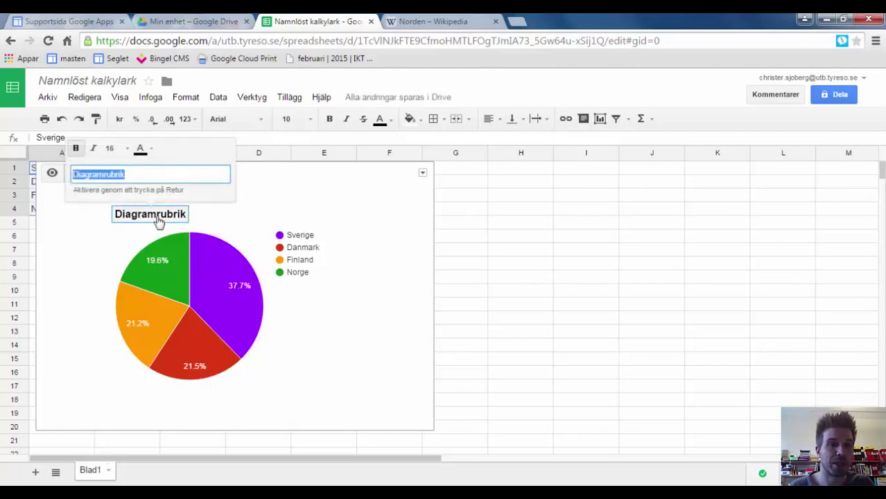
{"action": "type", "text": "B"}
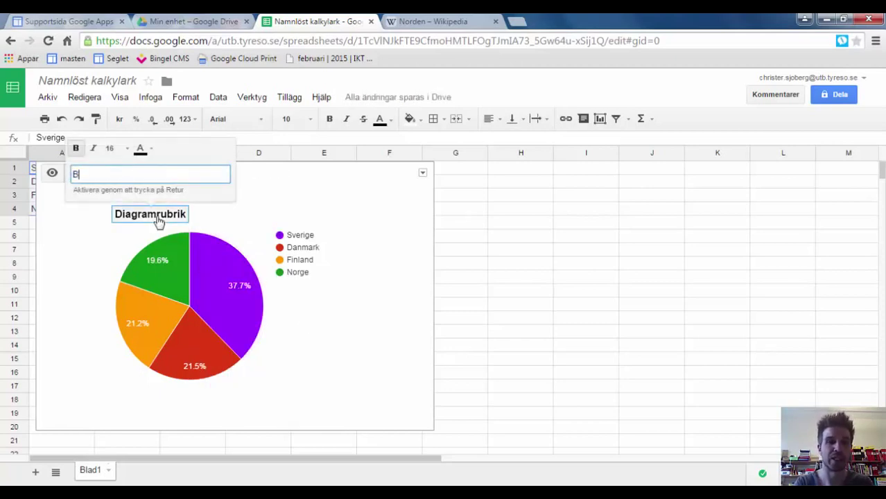
{"action": "type", "text": "efolkning"}
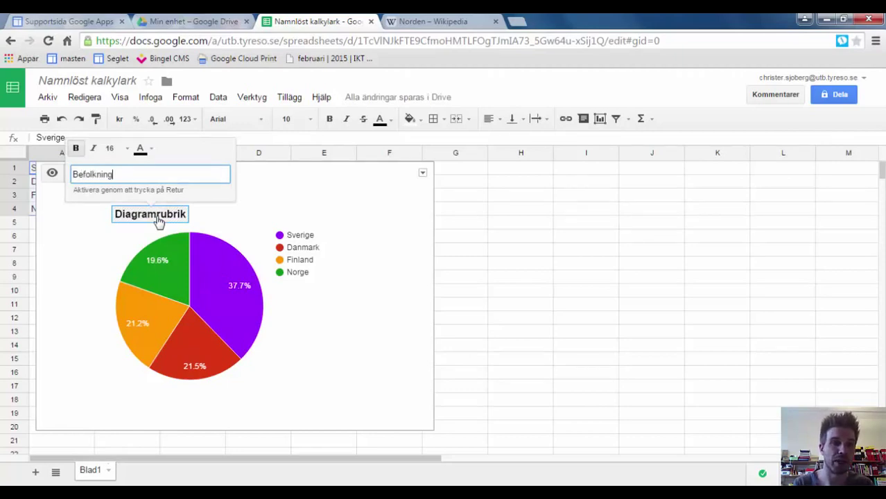
{"action": "key", "text": "Return"}
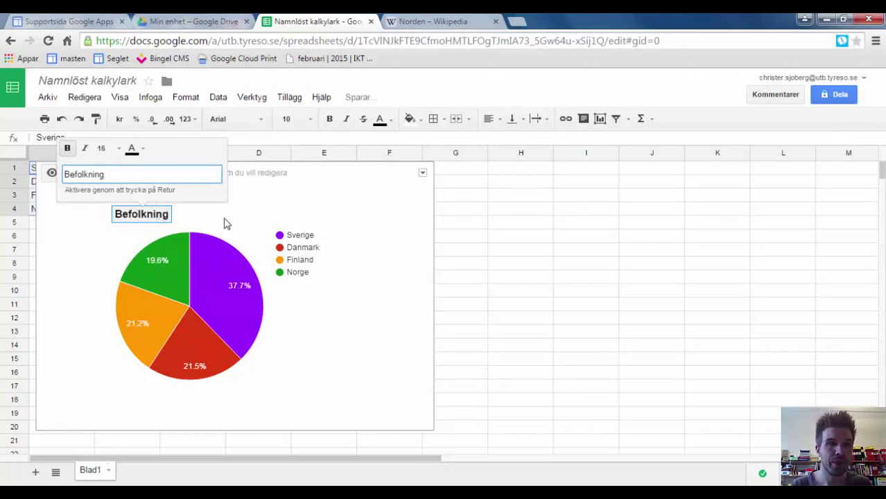
{"action": "left_click", "coordinate": [231, 220]}
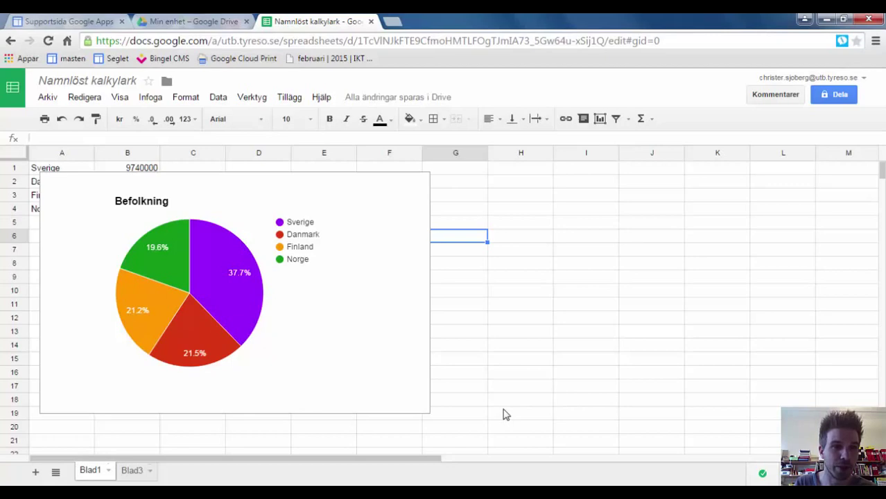
- Go to Blad3 and check the year labels År 1950 to År 2010 in A1:A4
{"action": "left_click", "coordinate": [133, 475]}
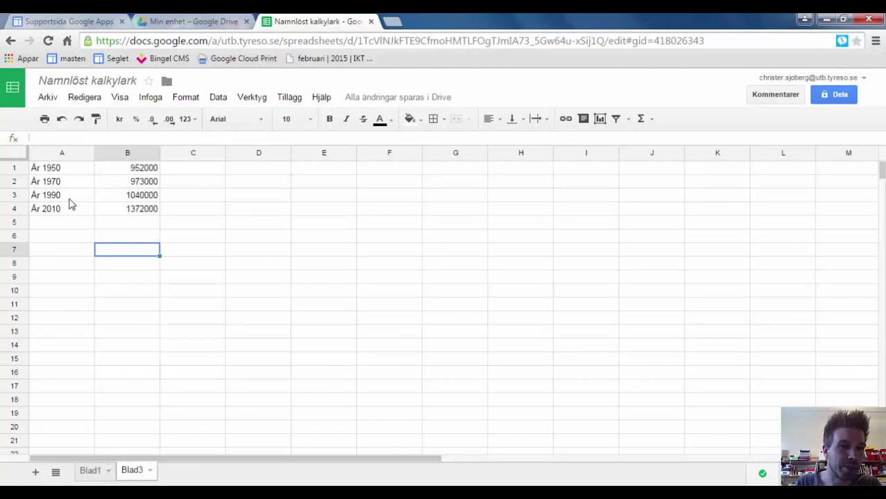
{"action": "left_click", "coordinate": [70, 172]}
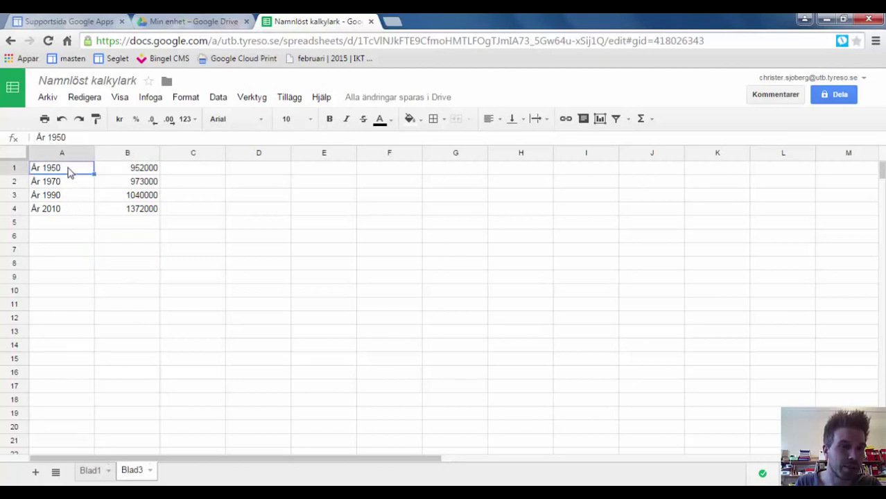
{"action": "left_click", "coordinate": [75, 184]}
{"action": "left_click", "coordinate": [75, 200]}
{"action": "left_click", "coordinate": [76, 211]}
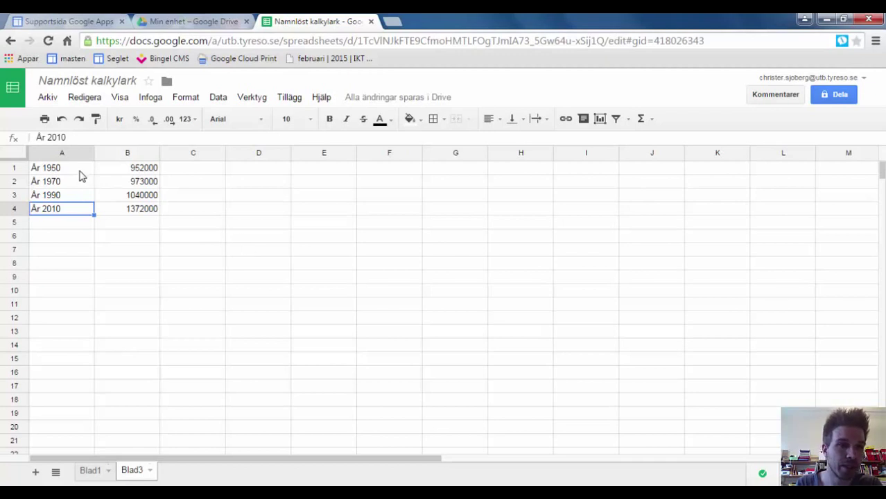
- Select Blad3's A1:B4 and insert it as a line chart after previewing column and pie
{"action": "left_click", "coordinate": [79, 171]}
{"action": "left_click_drag", "start_coordinate": [80, 172], "coordinate": [151, 211]}
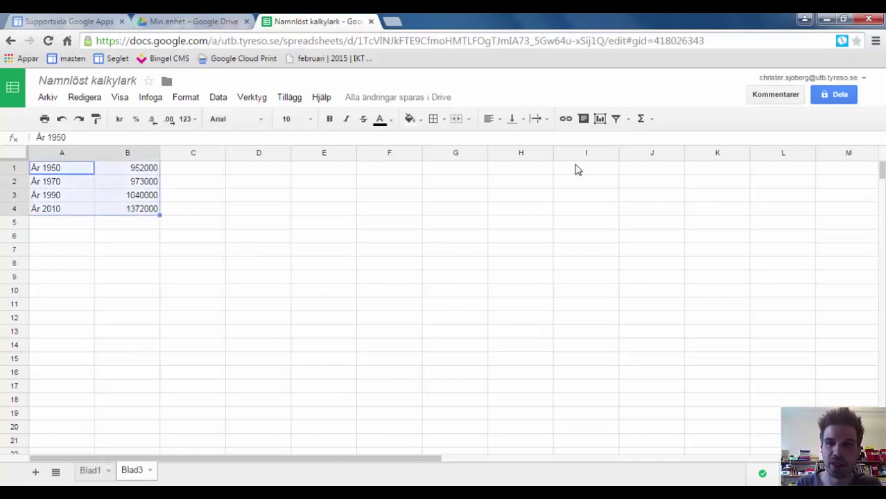
{"action": "left_click", "coordinate": [600, 120]}
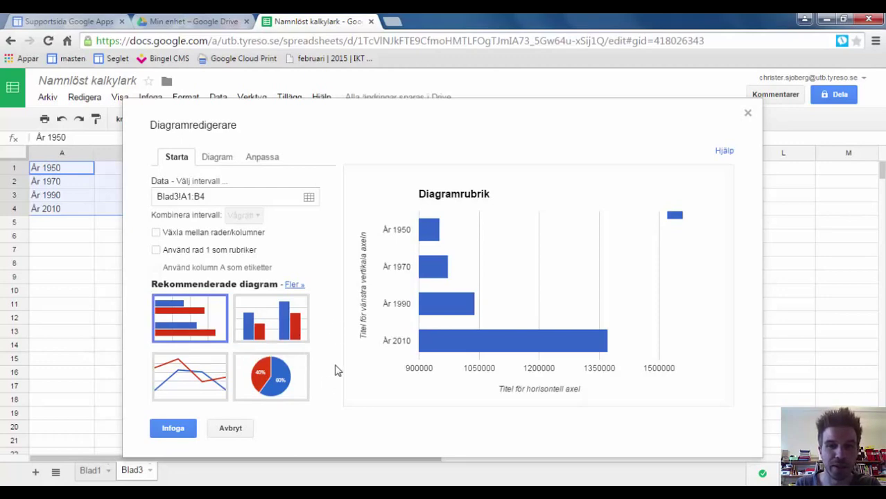
{"action": "left_click", "coordinate": [280, 334]}
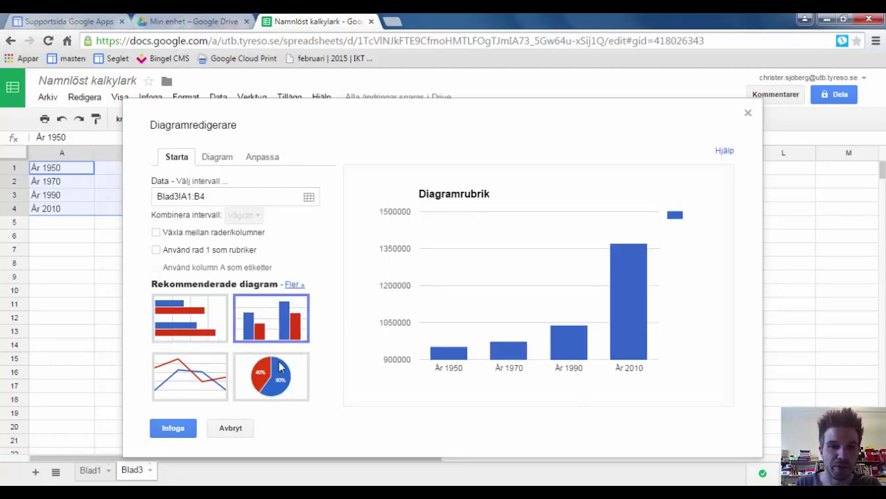
{"action": "left_click", "coordinate": [283, 381]}
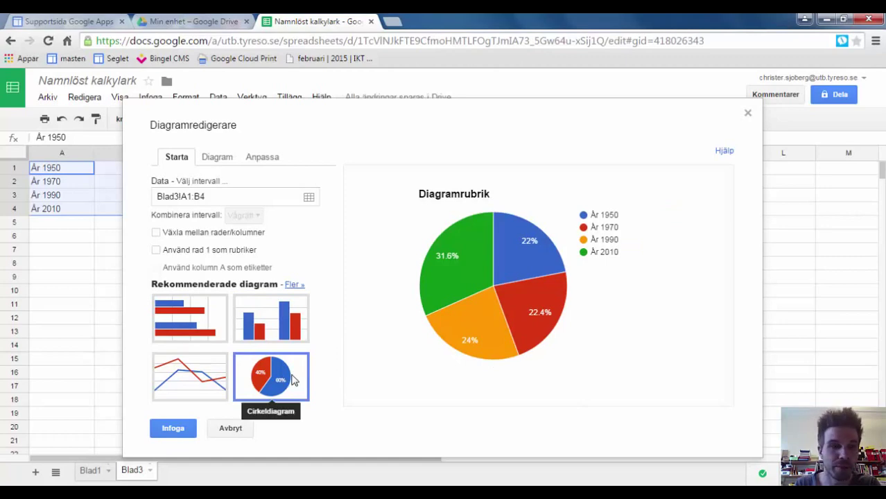
{"action": "left_click", "coordinate": [199, 372]}
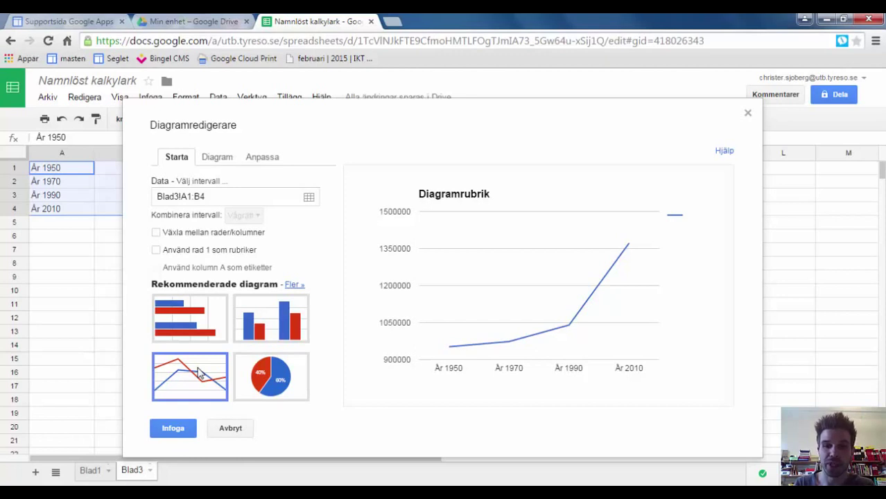
{"action": "left_click", "coordinate": [173, 428]}
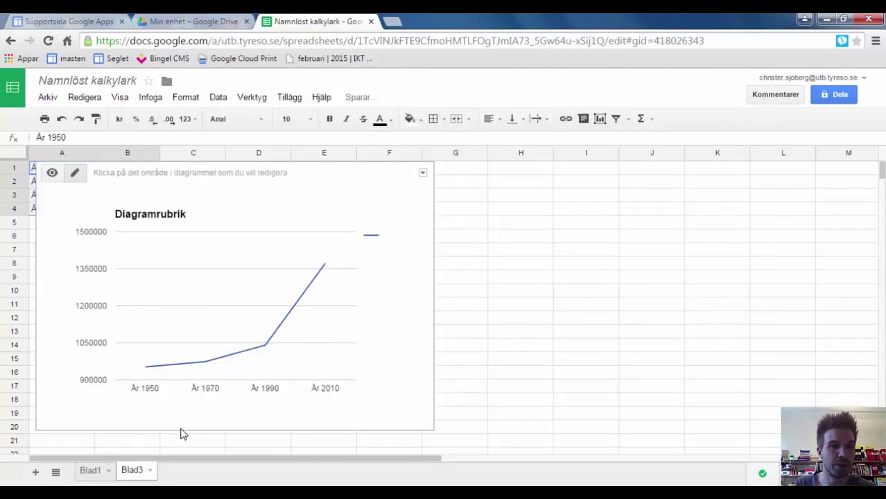